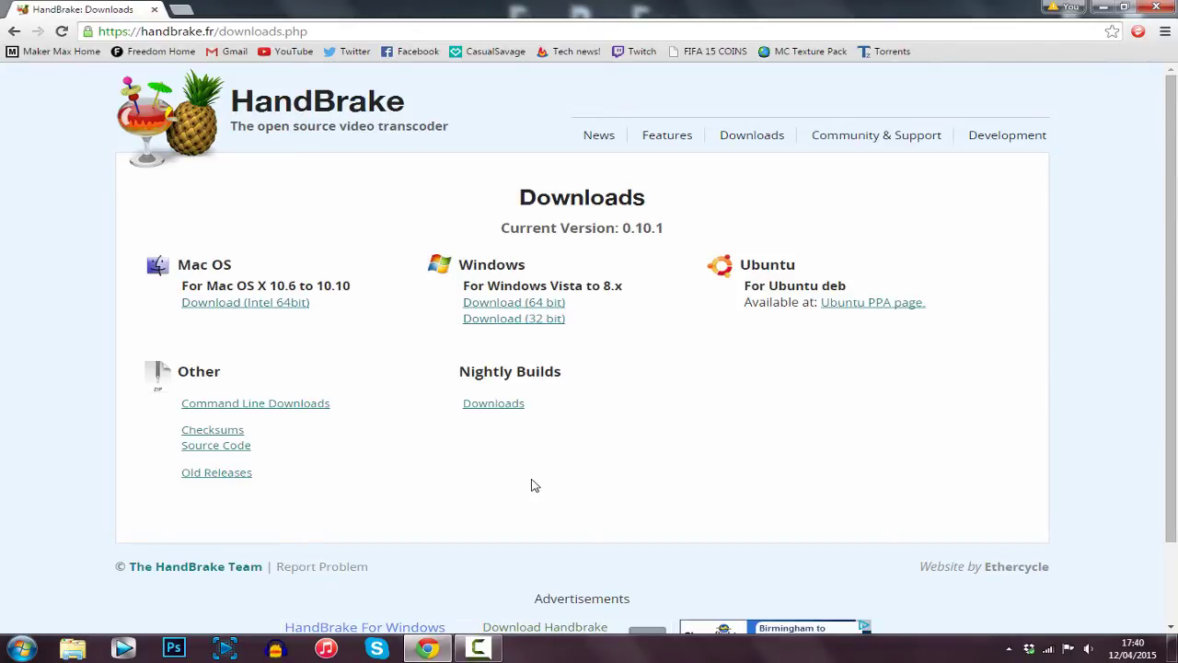
# Highlight the Mac OS, Windows and Ubuntu headings on the HandBrake download page.
pyautogui.moveTo(181, 257); pyautogui.dragTo(241, 263)
pyautogui.click(224, 270)
pyautogui.moveTo(477, 263); pyautogui.dragTo(553, 257)
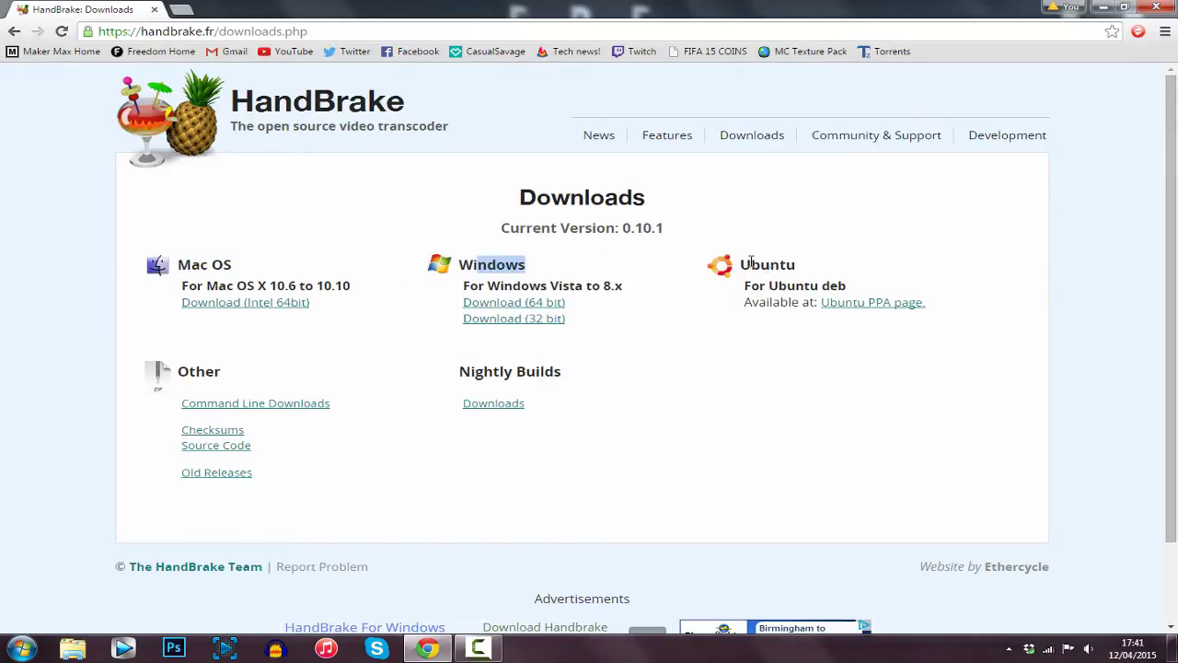
pyautogui.moveTo(760, 265); pyautogui.dragTo(781, 265)
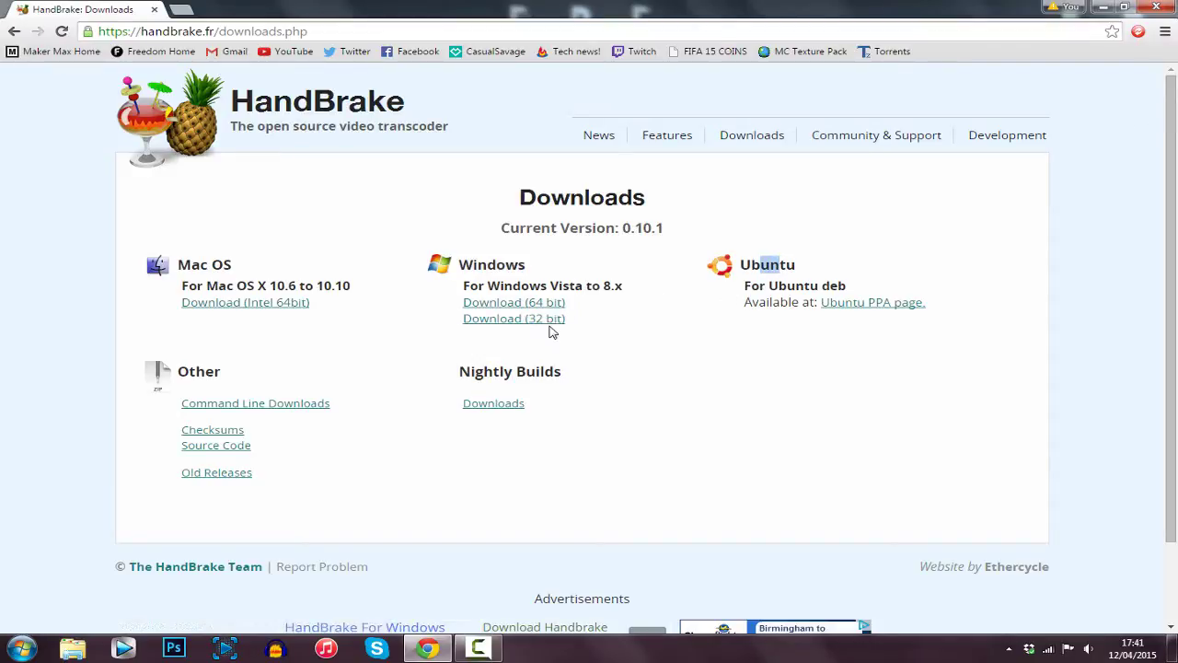
# Check the computer's system properties to confirm it runs 64-bit Windows.
pyautogui.click(20, 648)
pyautogui.click(270, 429)
pyautogui.rightClick(270, 429)
pyautogui.click(304, 565)
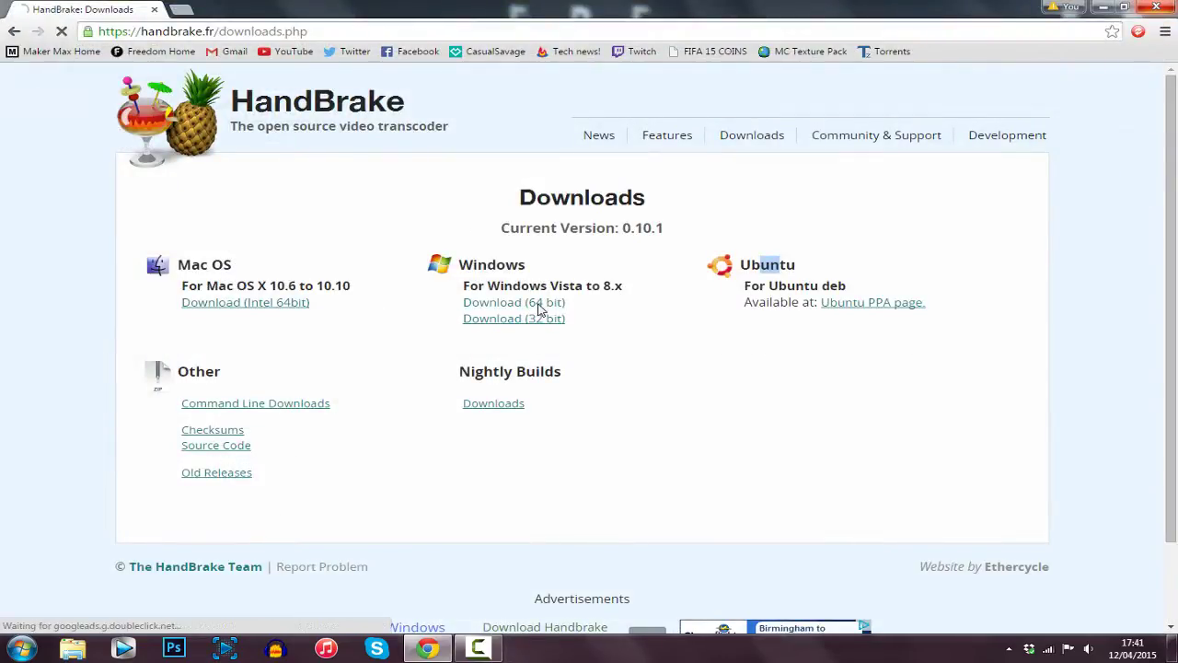
# Download and save the 64-bit Windows installer HandBrake-0.10.1-x86_64-Win_GUI.exe, then run it.
pyautogui.click(540, 310)
pyautogui.click(450, 329)
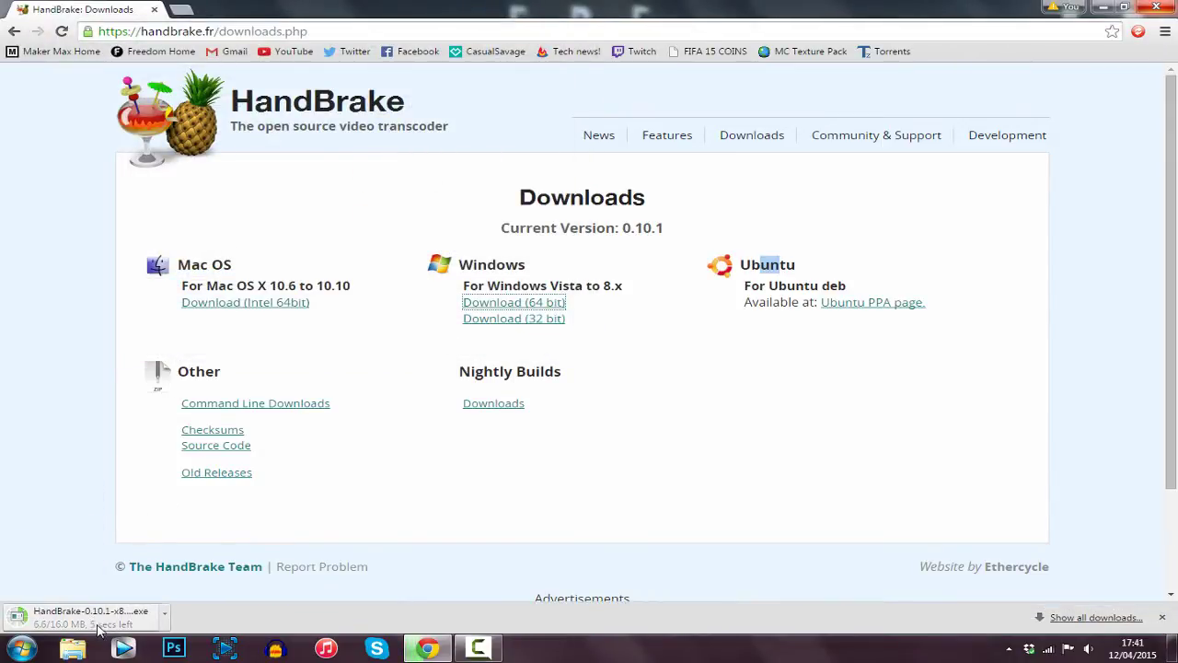
pyautogui.click(1161, 617)
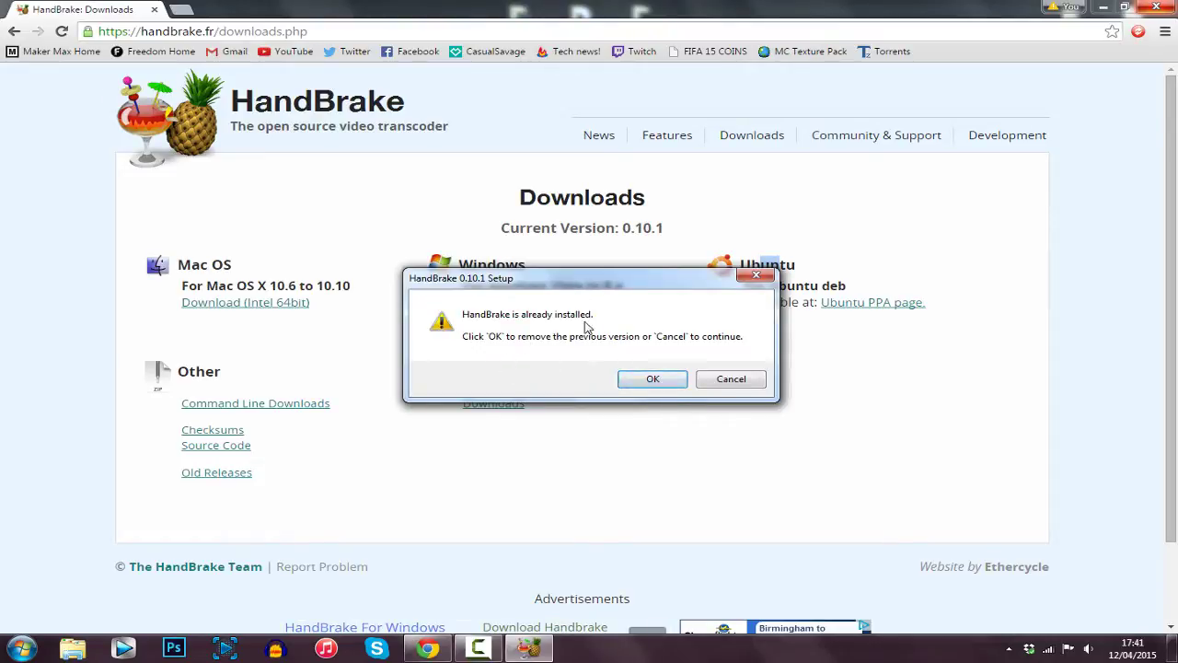
# Remove the old HandBrake and install version 0.10.1 through the setup wizard.
pyautogui.click(667, 385)
pyautogui.click(697, 441)
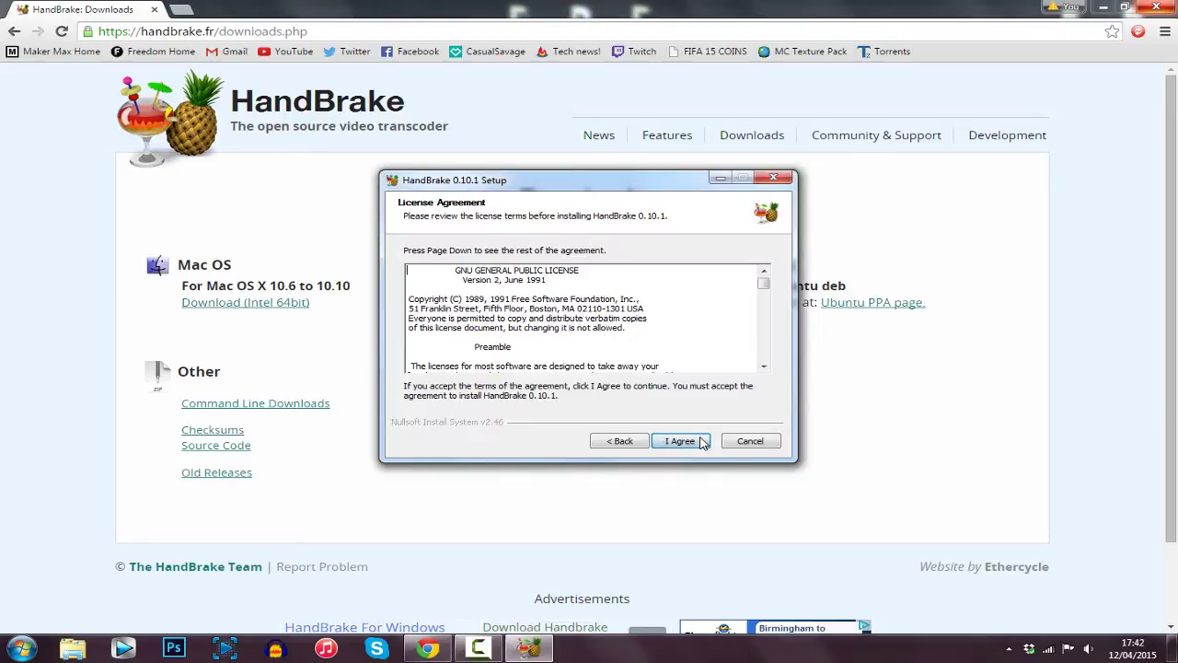
pyautogui.click(682, 441)
pyautogui.click(681, 441)
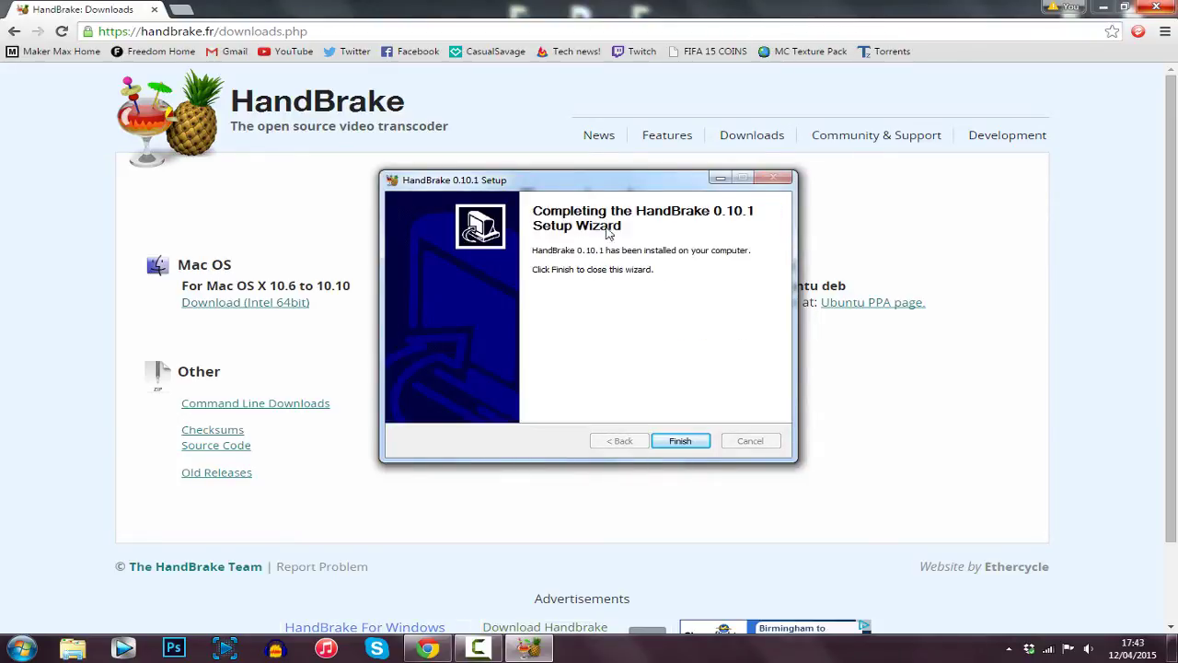
pyautogui.click(692, 445)
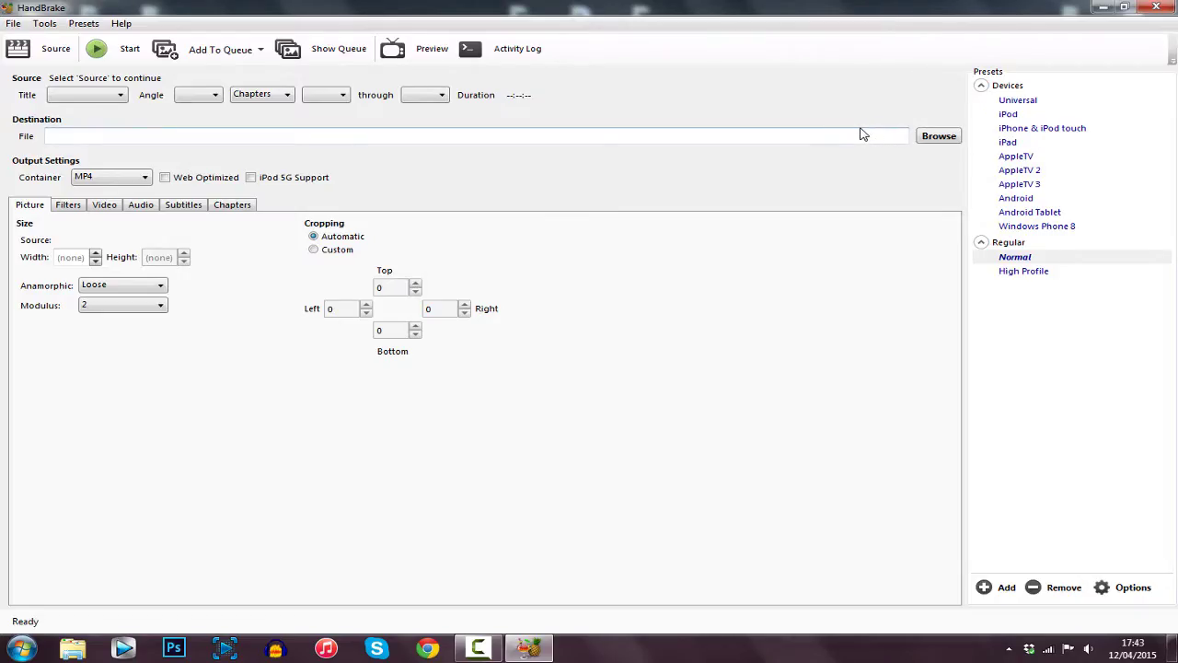
pyautogui.click(42, 60)
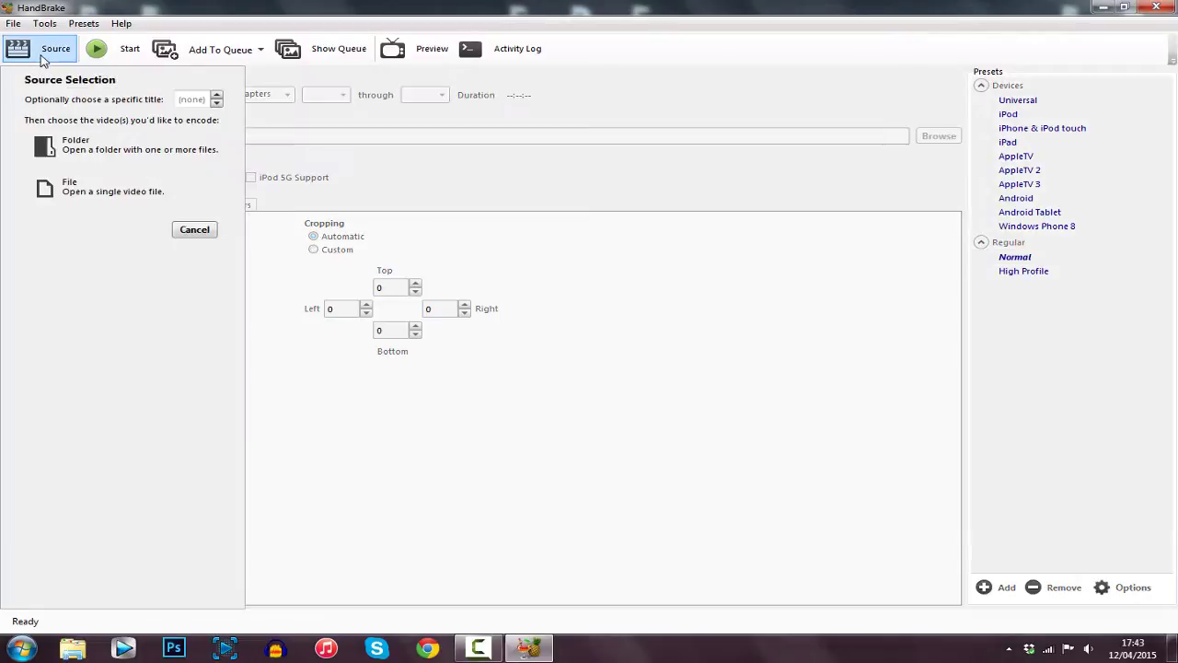
pyautogui.click(92, 192)
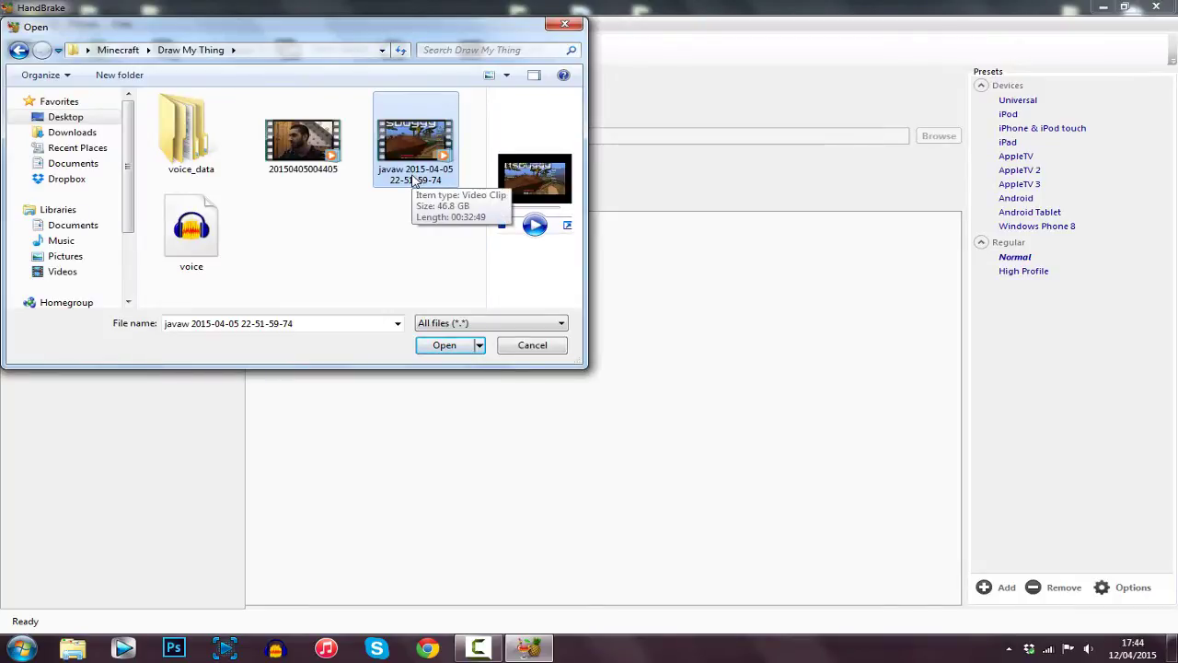
pyautogui.rightClick(413, 178)
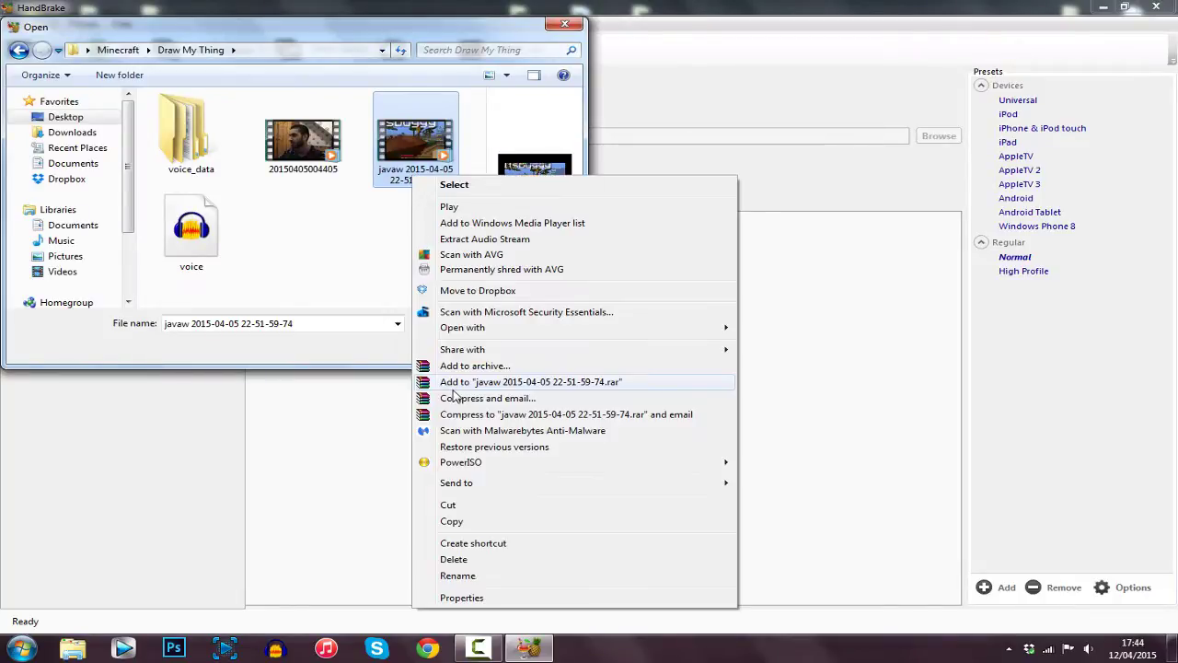
pyautogui.click(478, 597)
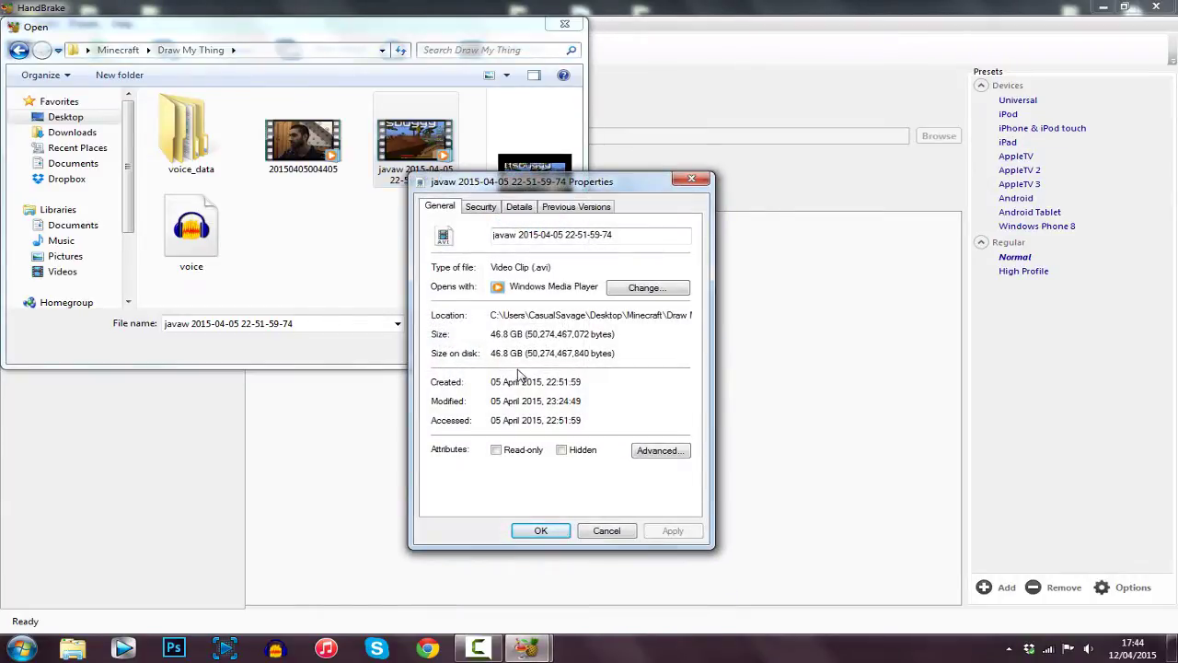
pyautogui.click(541, 530)
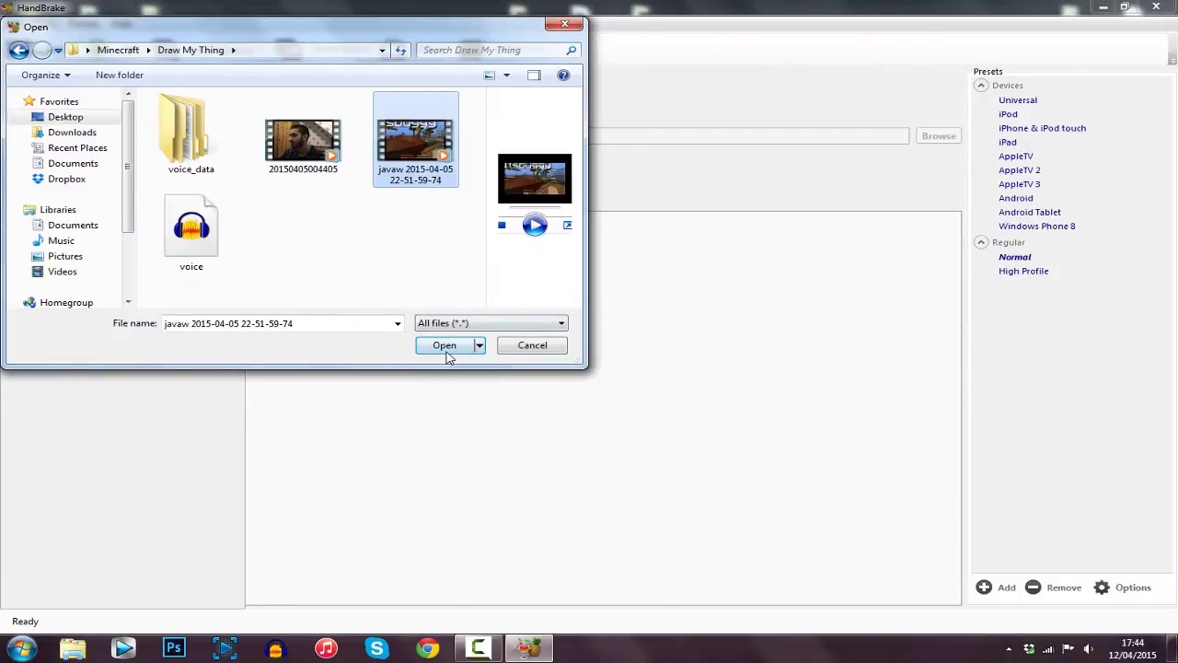
pyautogui.click(446, 349)
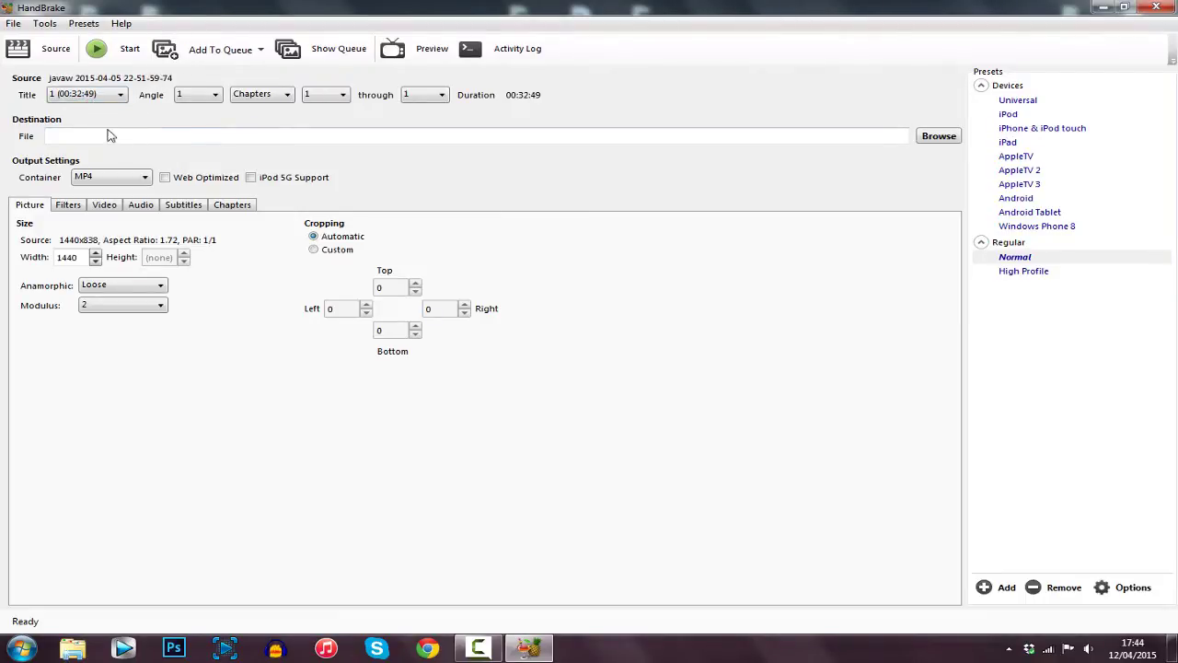
# Save the output to the Desktop as 'shortened from 46.8gb' in the MP4 container.
pyautogui.click(939, 135)
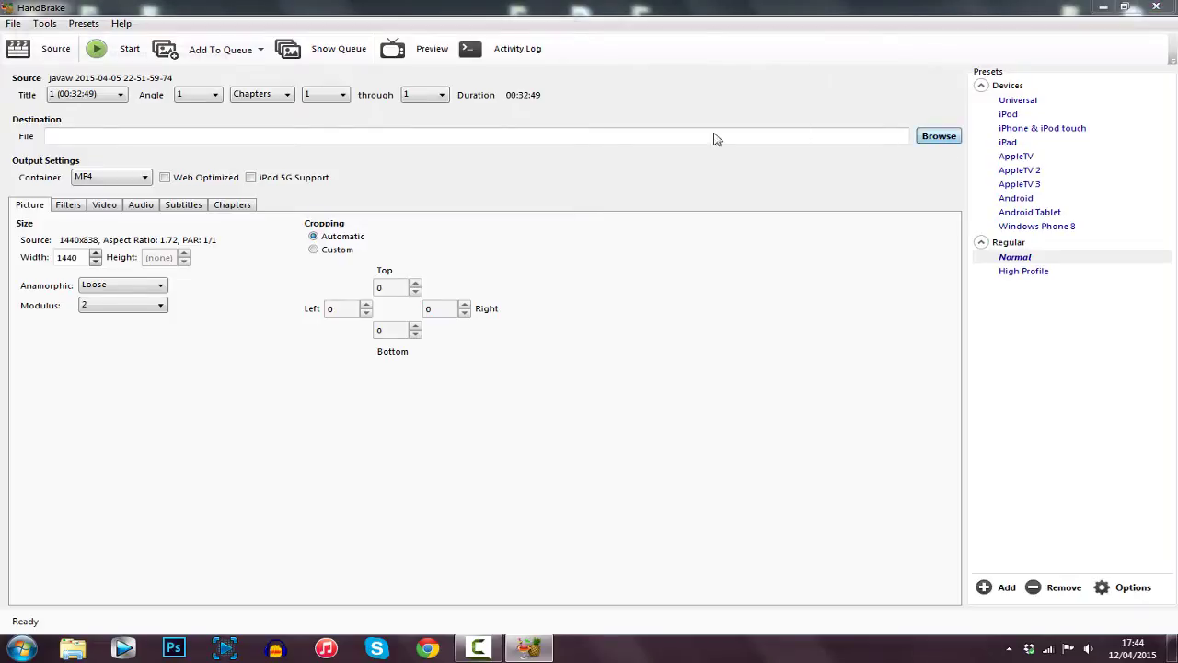
pyautogui.click(61, 117)
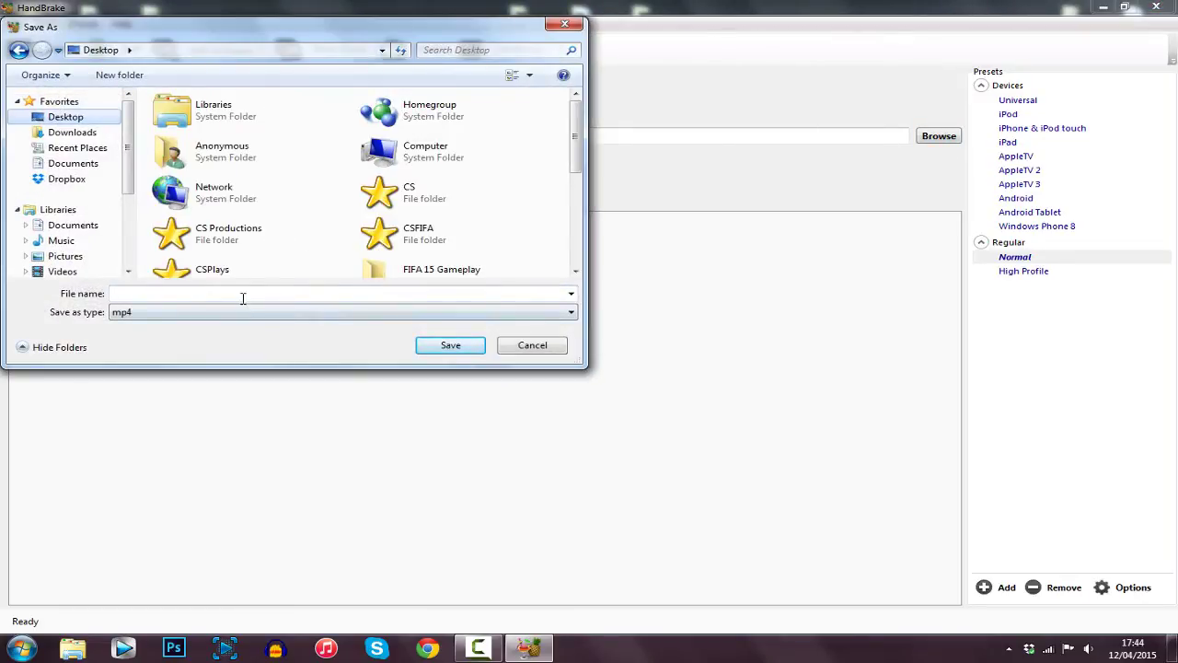
pyautogui.write('shortened from 46.8gb')
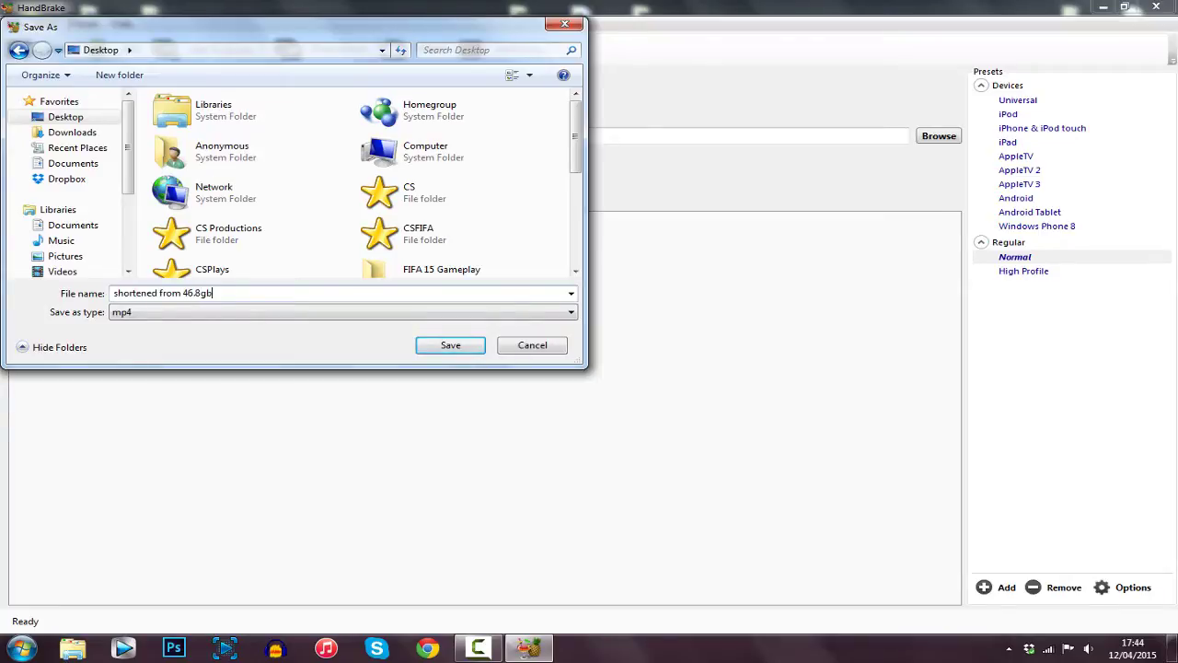
pyautogui.press('Return')
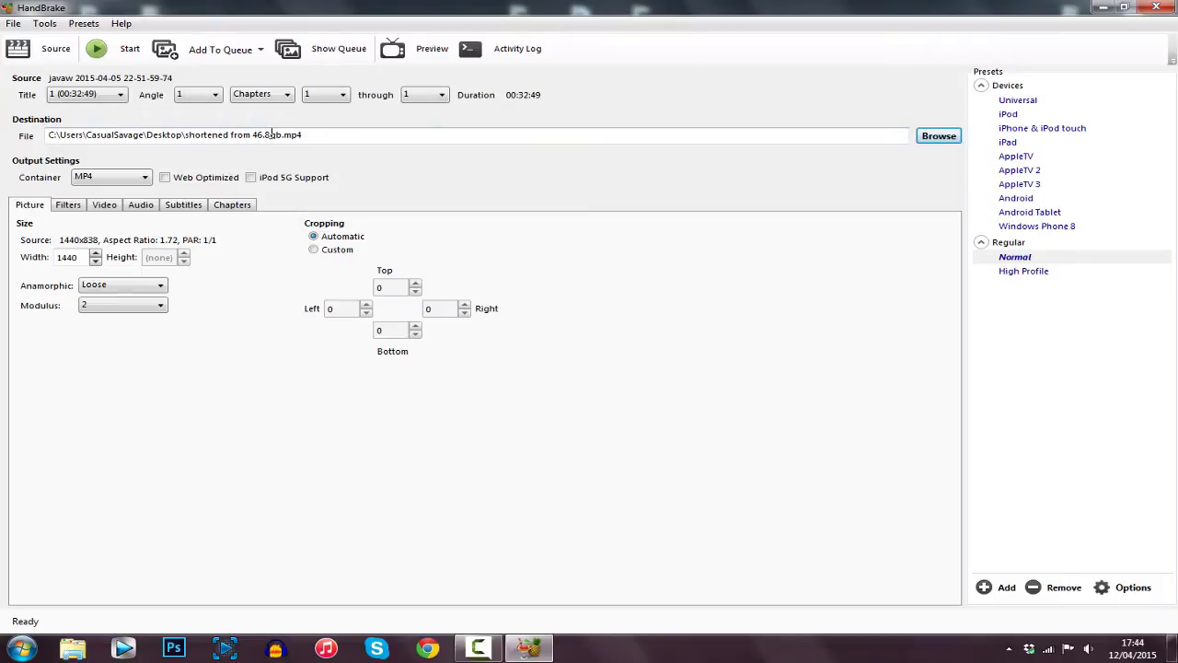
pyautogui.click(107, 178)
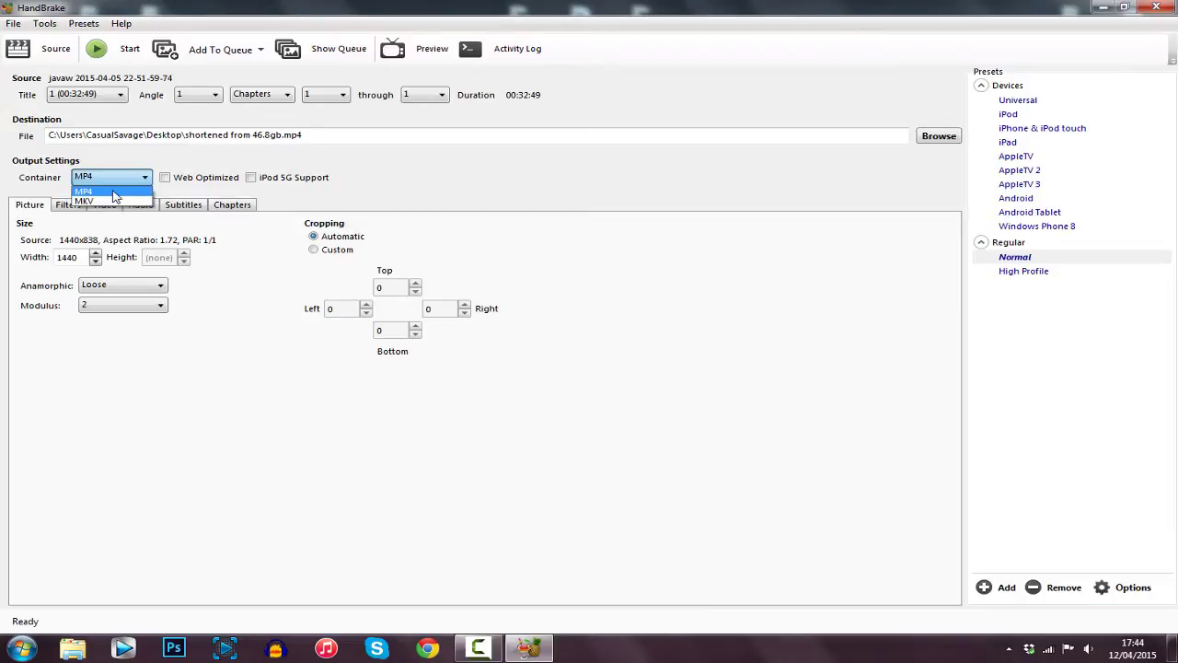
pyautogui.click(112, 192)
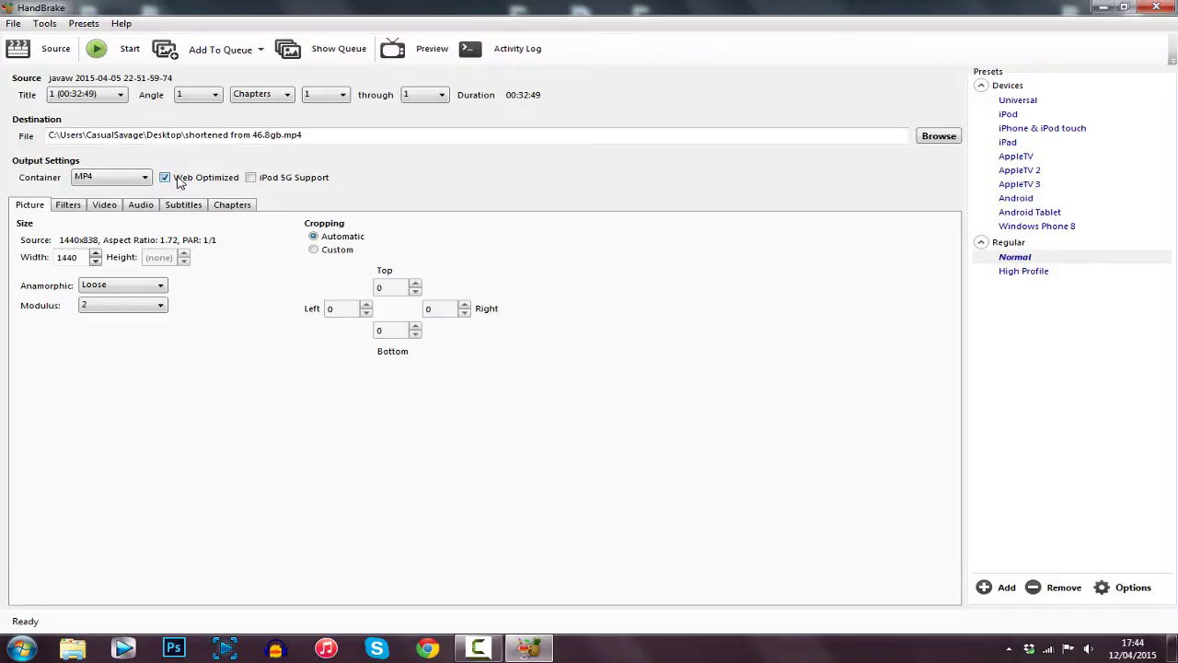
# Set the audio bitrate to 128 and start the encode.
pyautogui.click(139, 205)
pyautogui.click(335, 278)
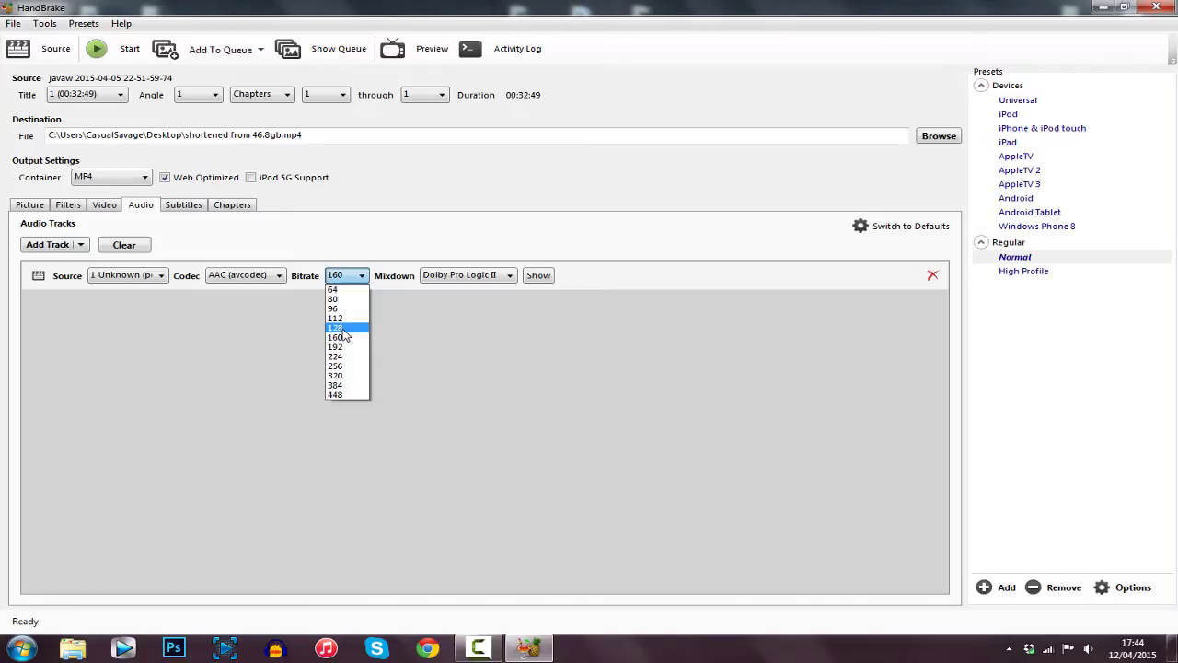
pyautogui.click(339, 328)
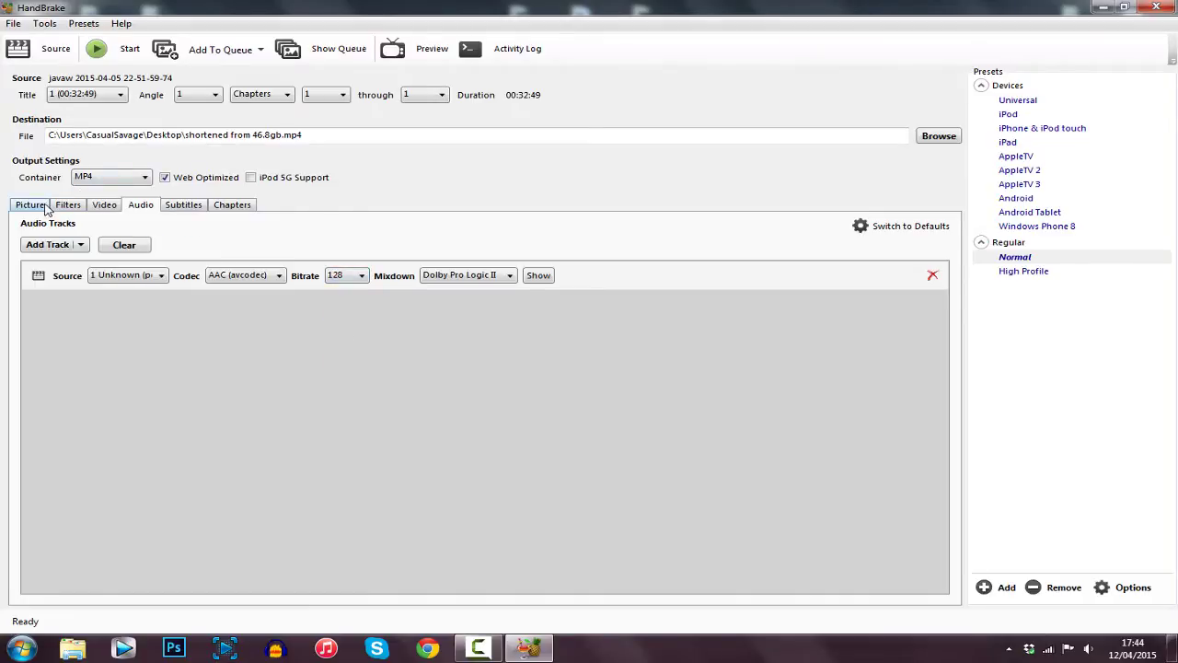
pyautogui.click(40, 206)
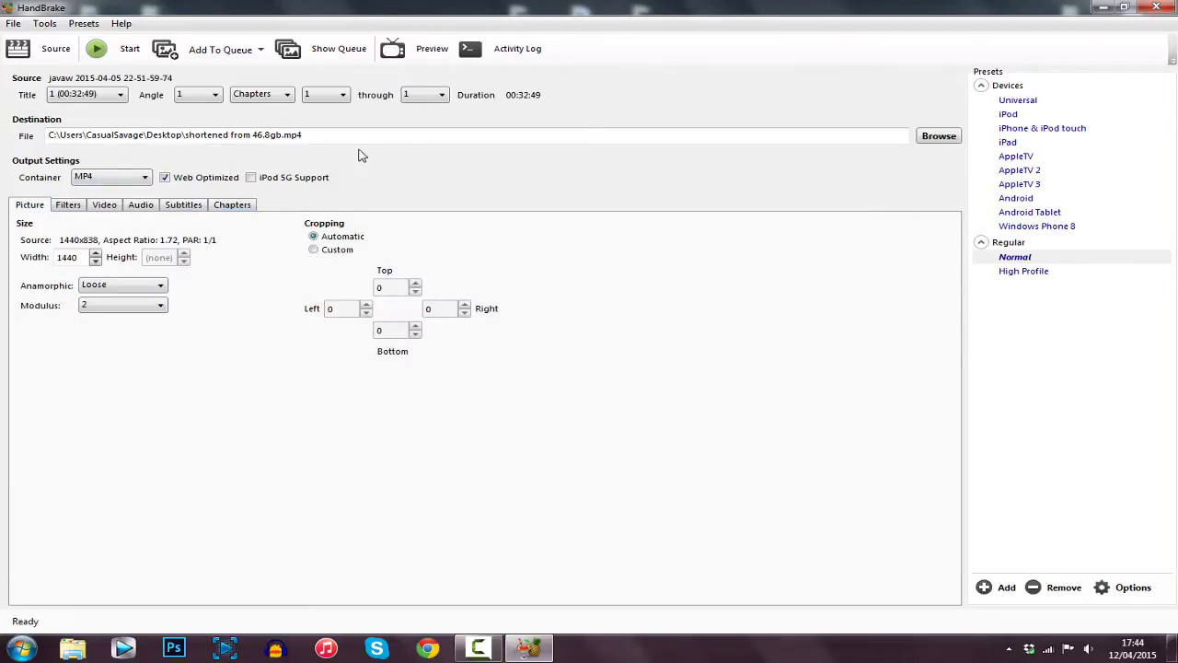
pyautogui.click(129, 52)
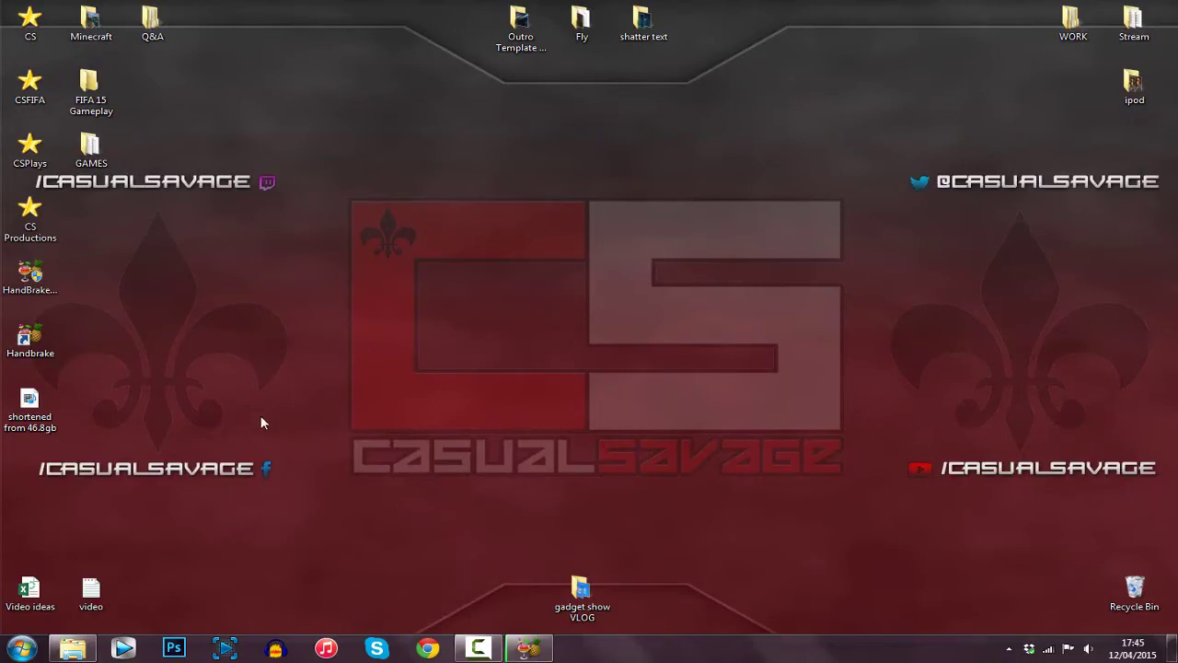
# View the Micro Battles MP4's details (2.13 GB, 00:39:30) and play the video.
pyautogui.click(92, 646)
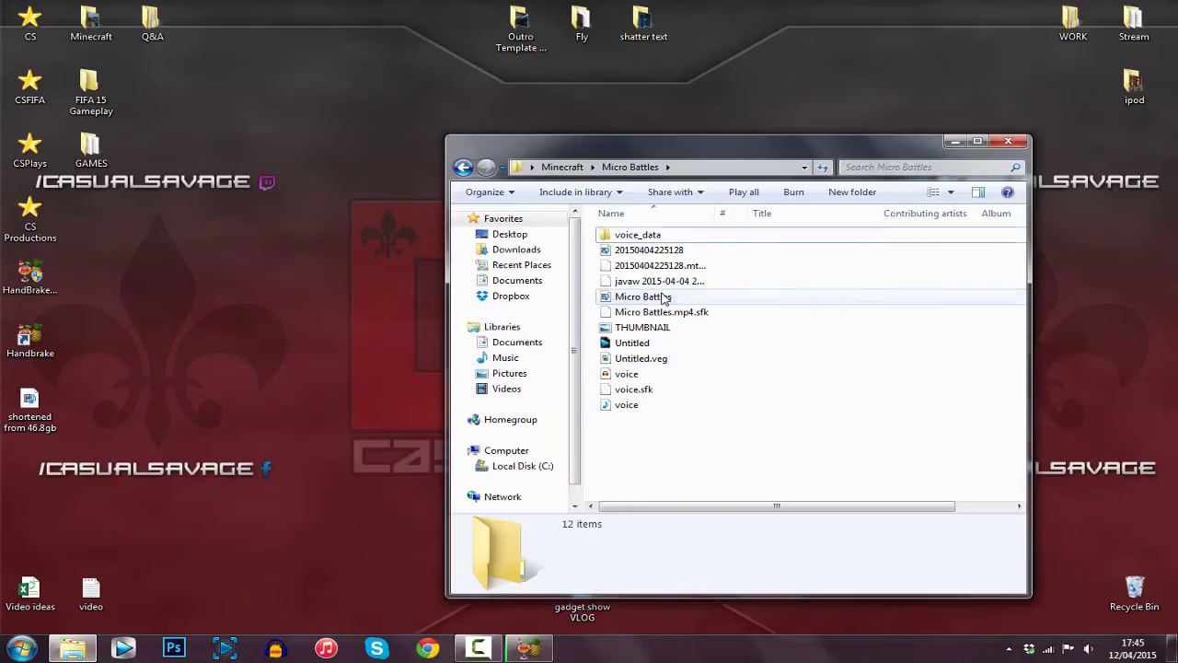
pyautogui.click(662, 300)
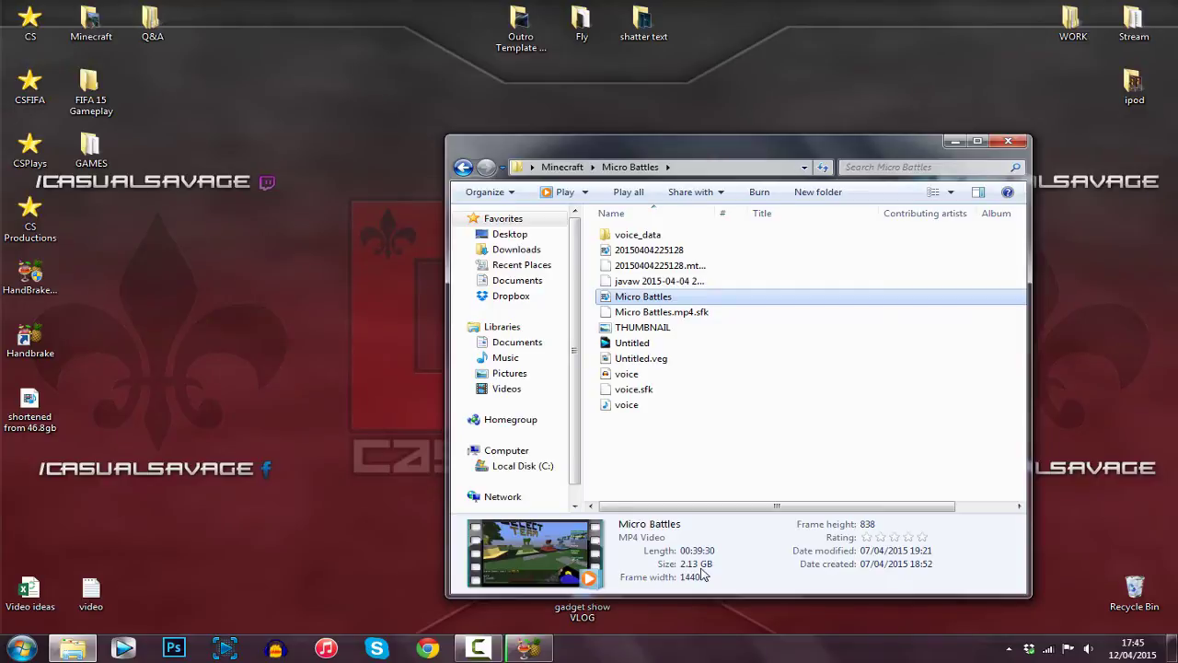
pyautogui.doubleClick(649, 298)
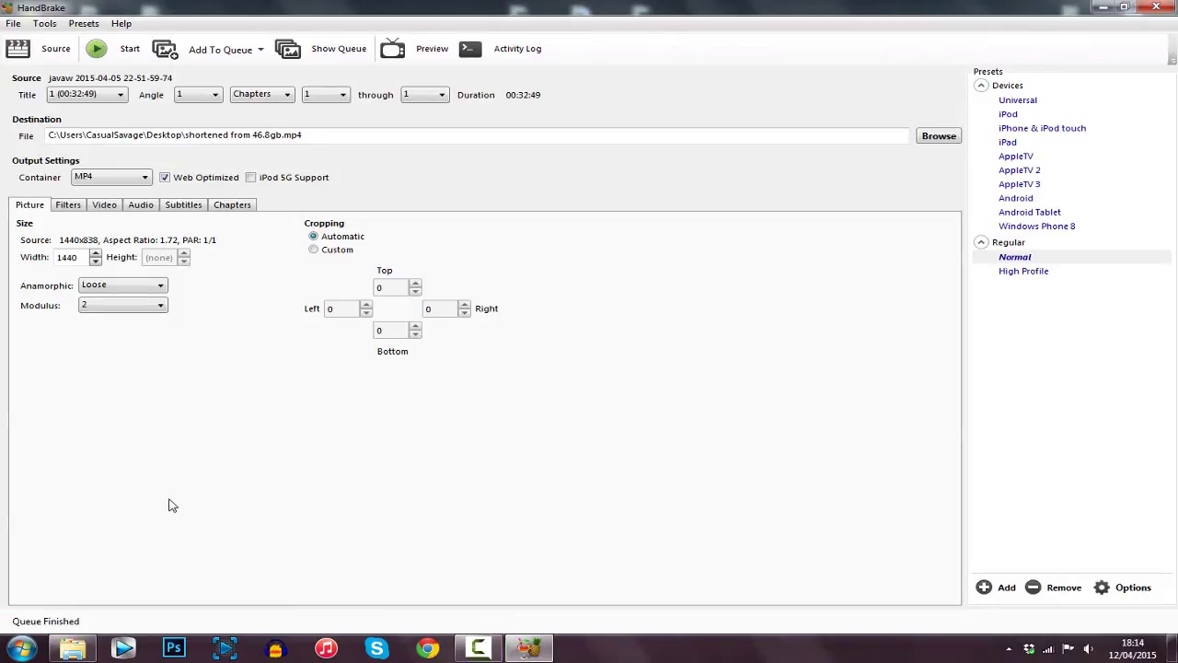
# Close HandBrake, verify the 'shortened from 46.8gb' MP4 is 862 MB, and move it to the desktop's upper right.
pyautogui.click(1159, 8)
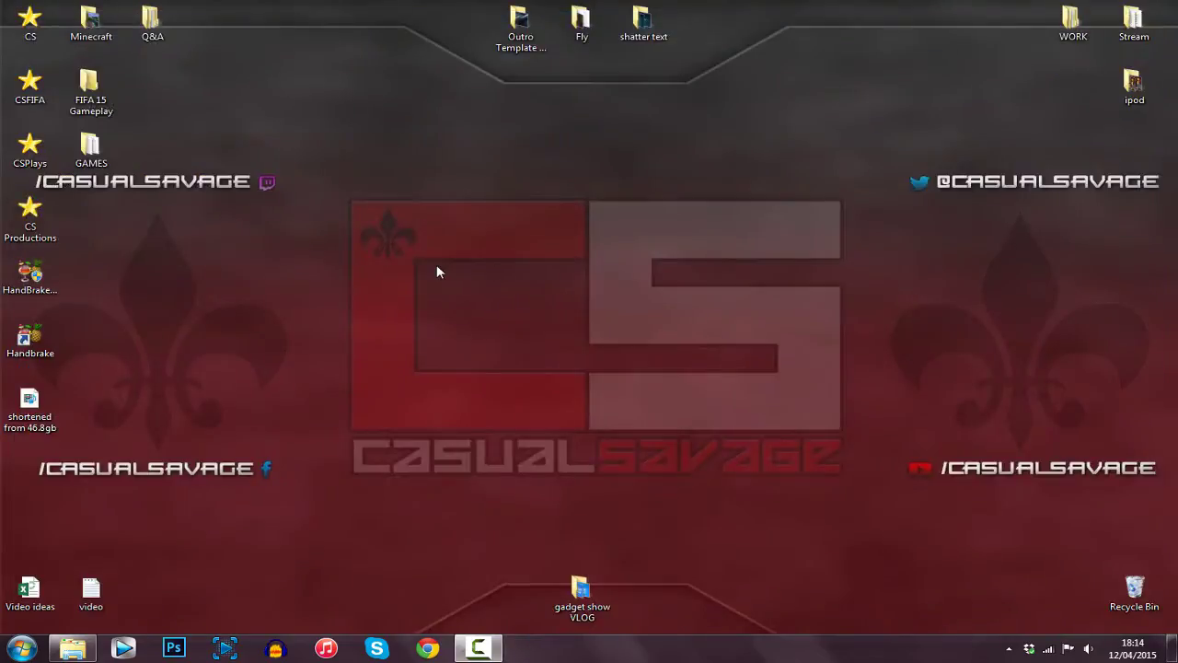
pyautogui.moveTo(29, 405); pyautogui.dragTo(617, 185)
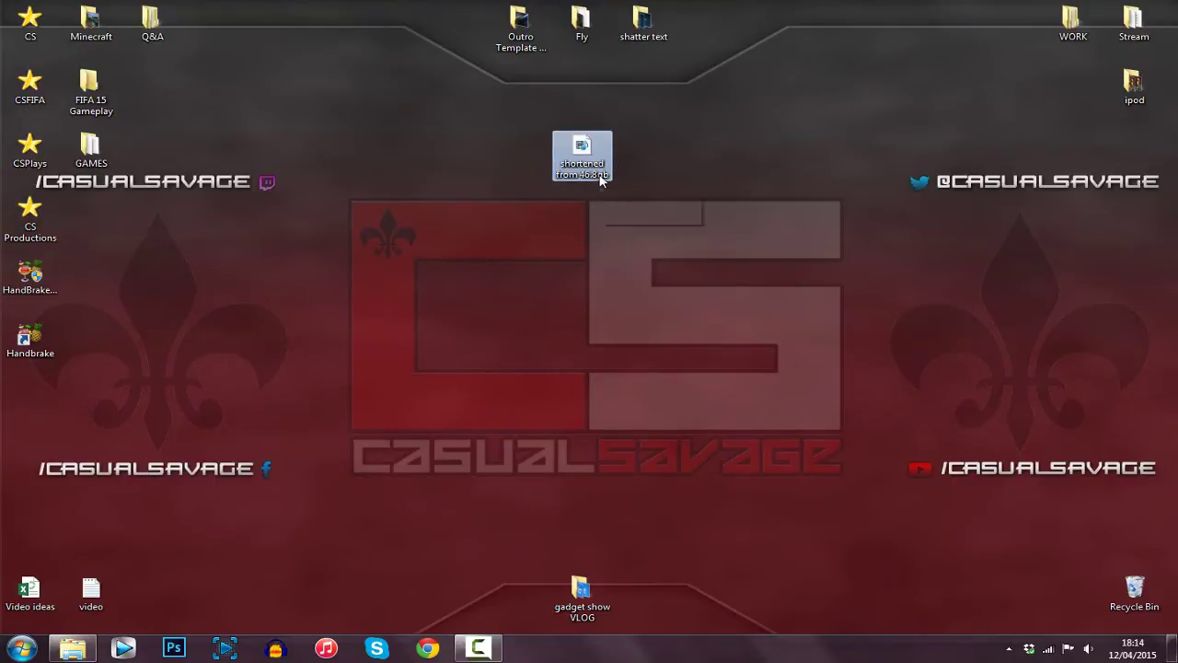
pyautogui.moveTo(597, 179)
pyautogui.rightClick(590, 171)
pyautogui.click(638, 556)
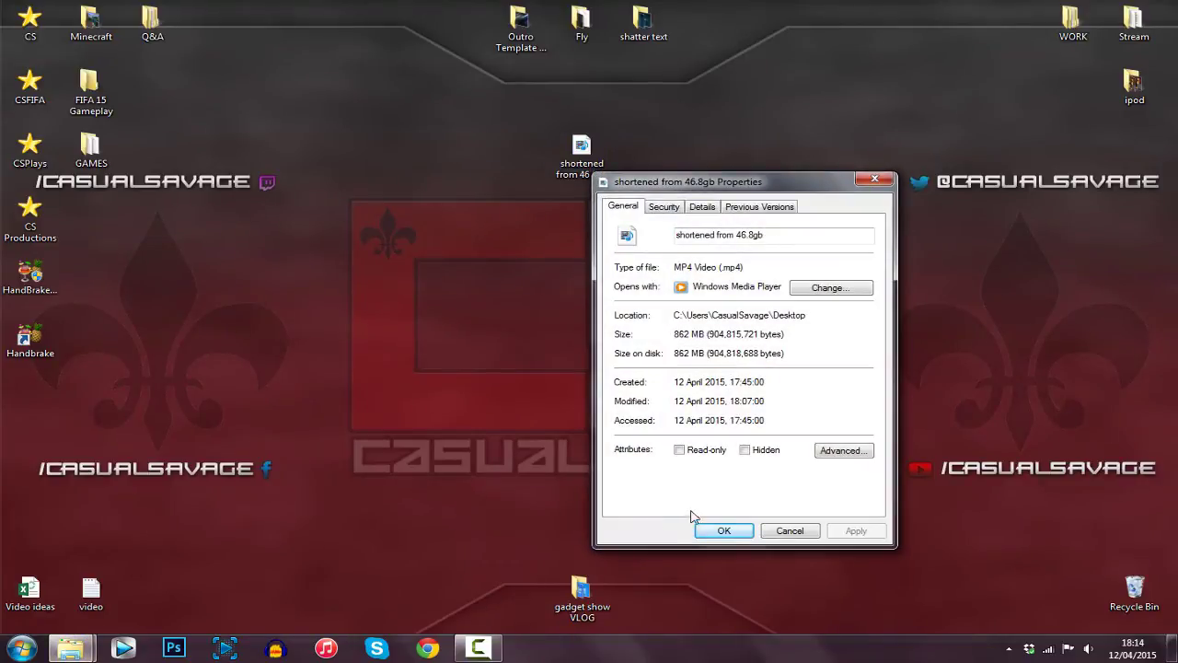
pyautogui.click(724, 531)
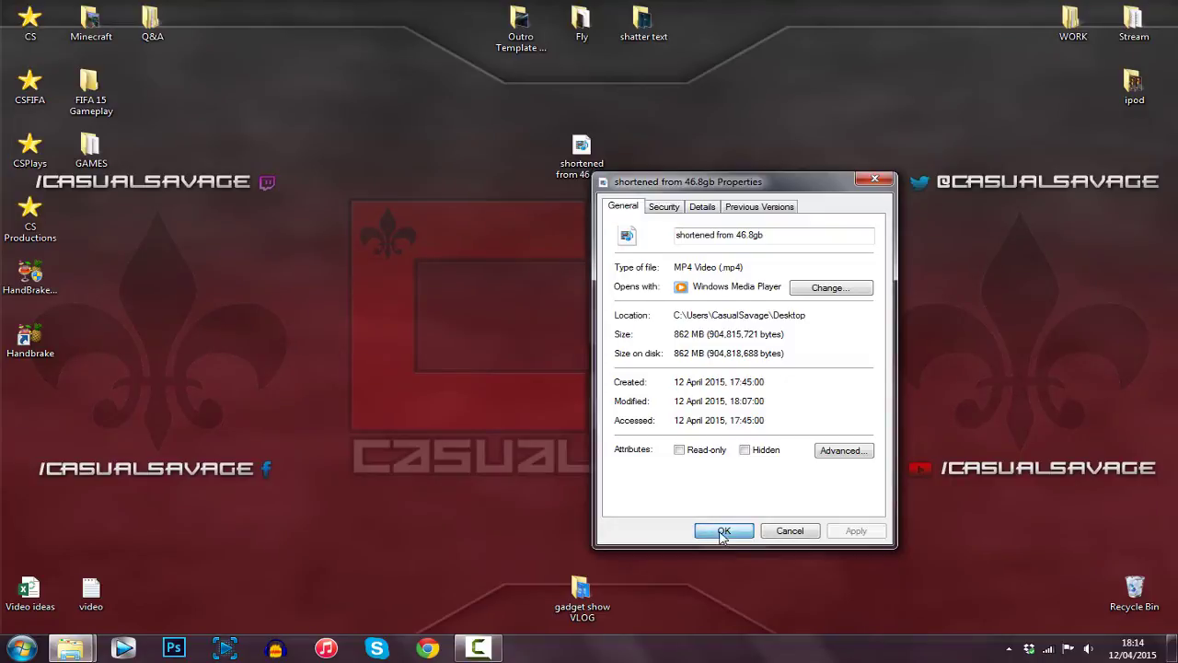
pyautogui.moveTo(594, 164); pyautogui.dragTo(791, 197)
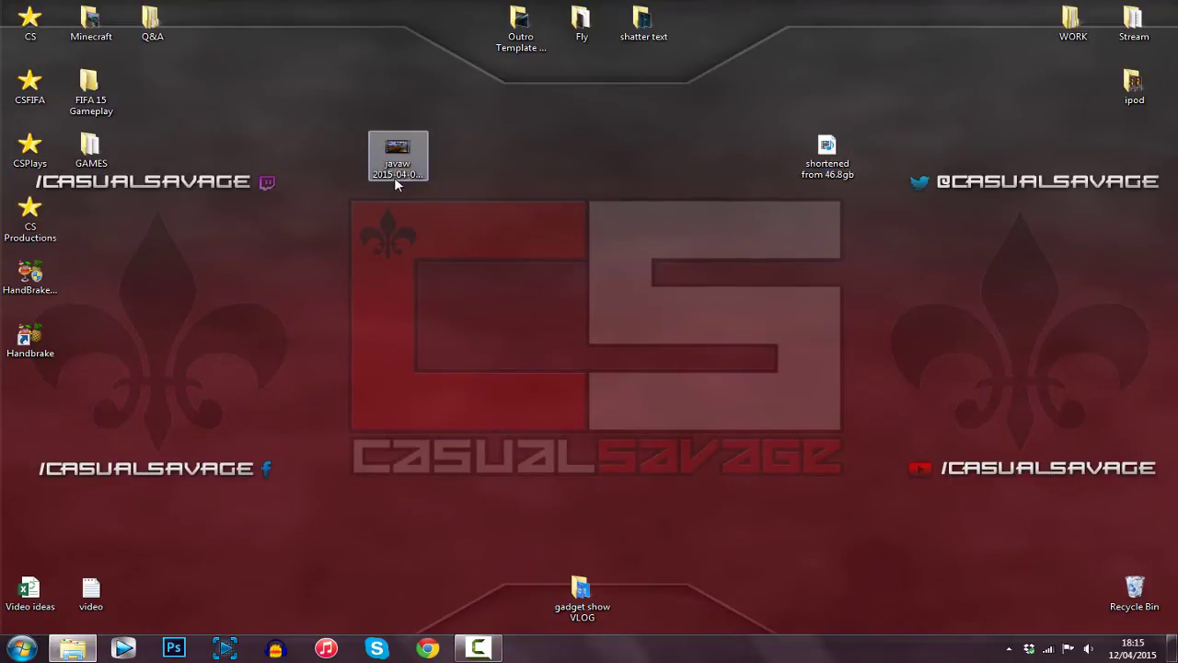
# Show the 46.8 GB javaw AVI and 862 MB shortened MP4 properties side by side, then close both.
pyautogui.rightClick(396, 181)
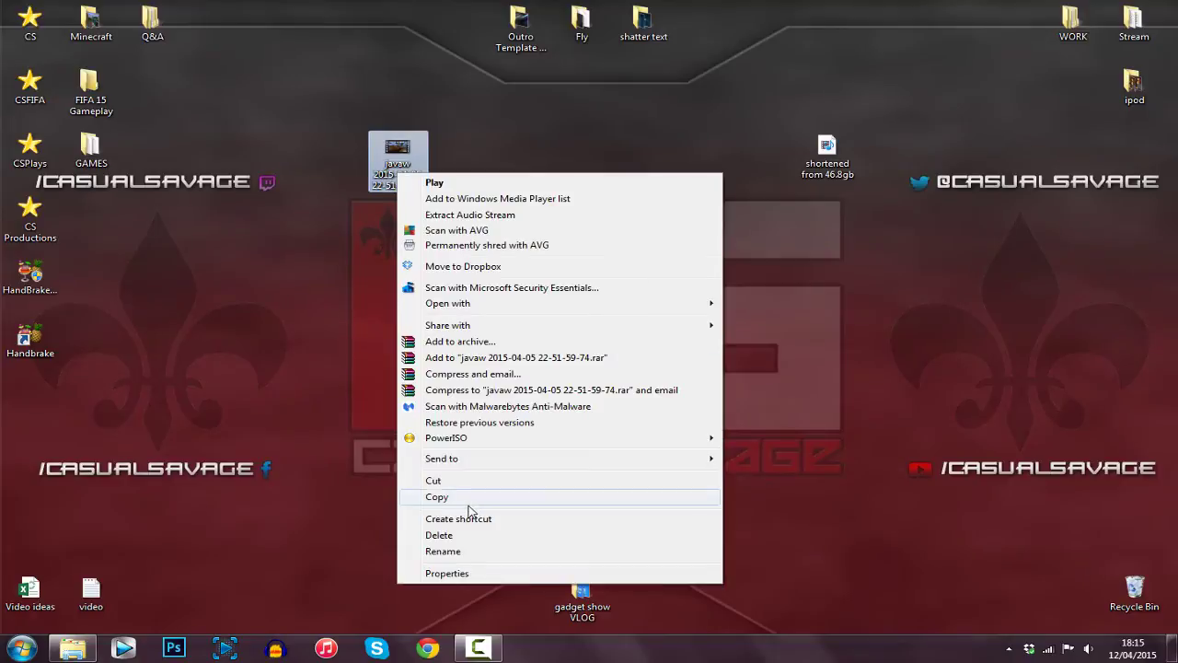
pyautogui.click(426, 574)
pyautogui.moveTo(605, 190); pyautogui.dragTo(437, 229)
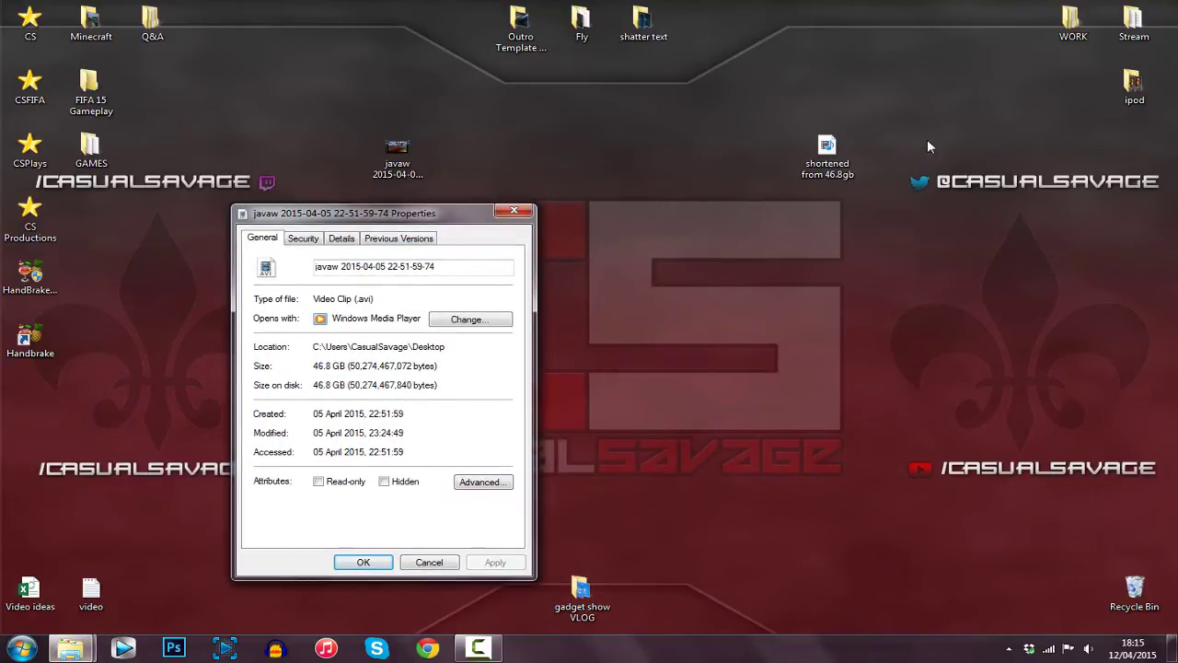
pyautogui.rightClick(847, 153)
pyautogui.click(879, 535)
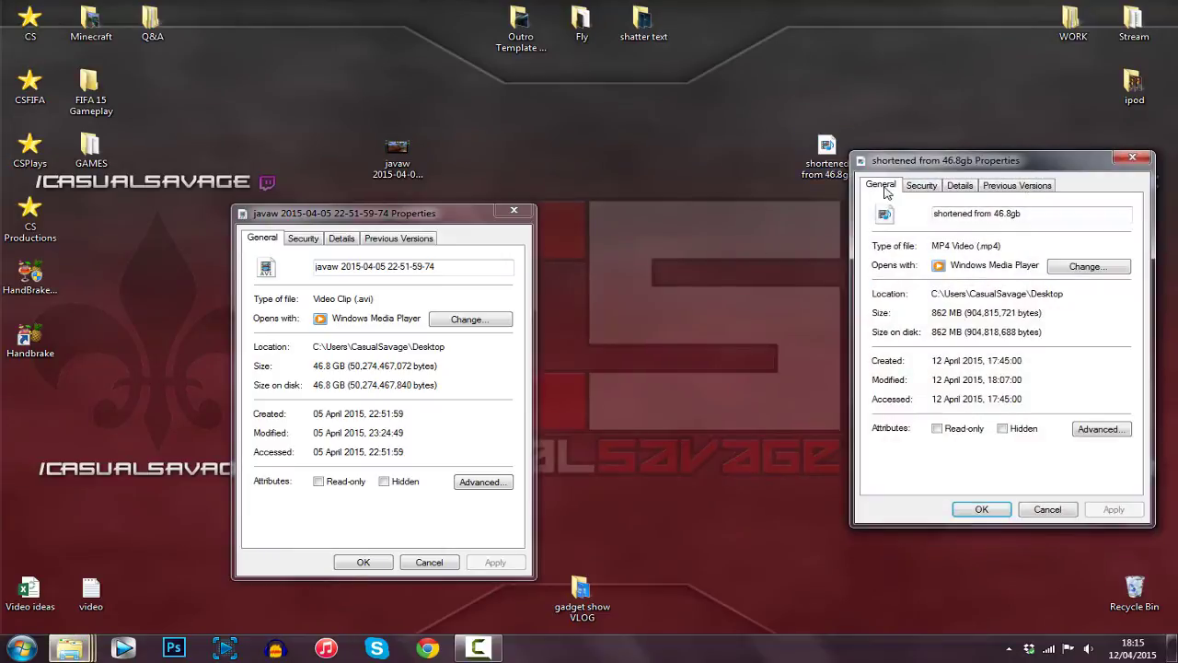
pyautogui.moveTo(1020, 179); pyautogui.dragTo(847, 210)
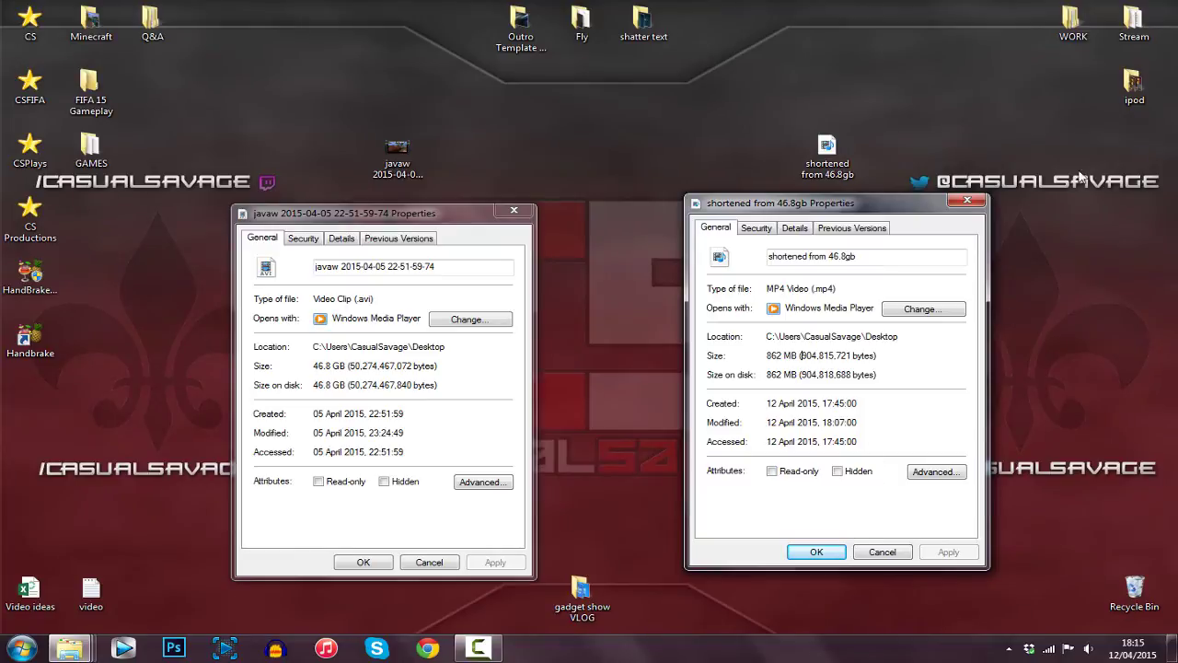
pyautogui.click(816, 552)
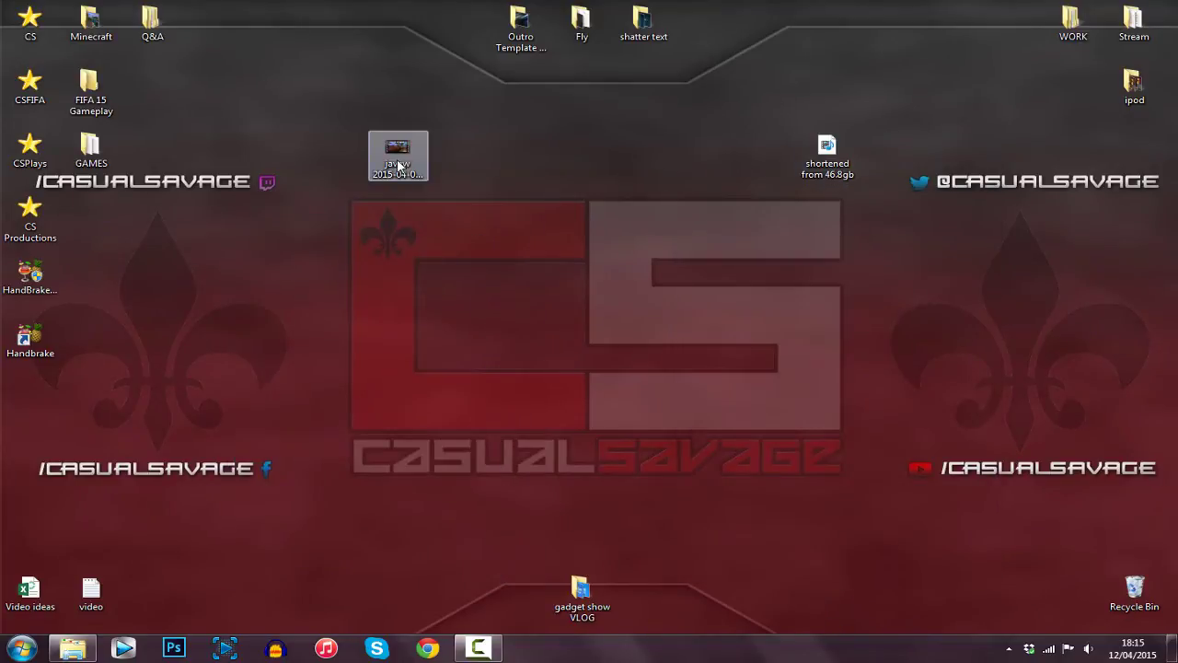
pyautogui.click(398, 163)
# Play the original javaw recording, close it, then play the 'shortened from 46.8gb' MP4.
pyautogui.doubleClick(414, 186)
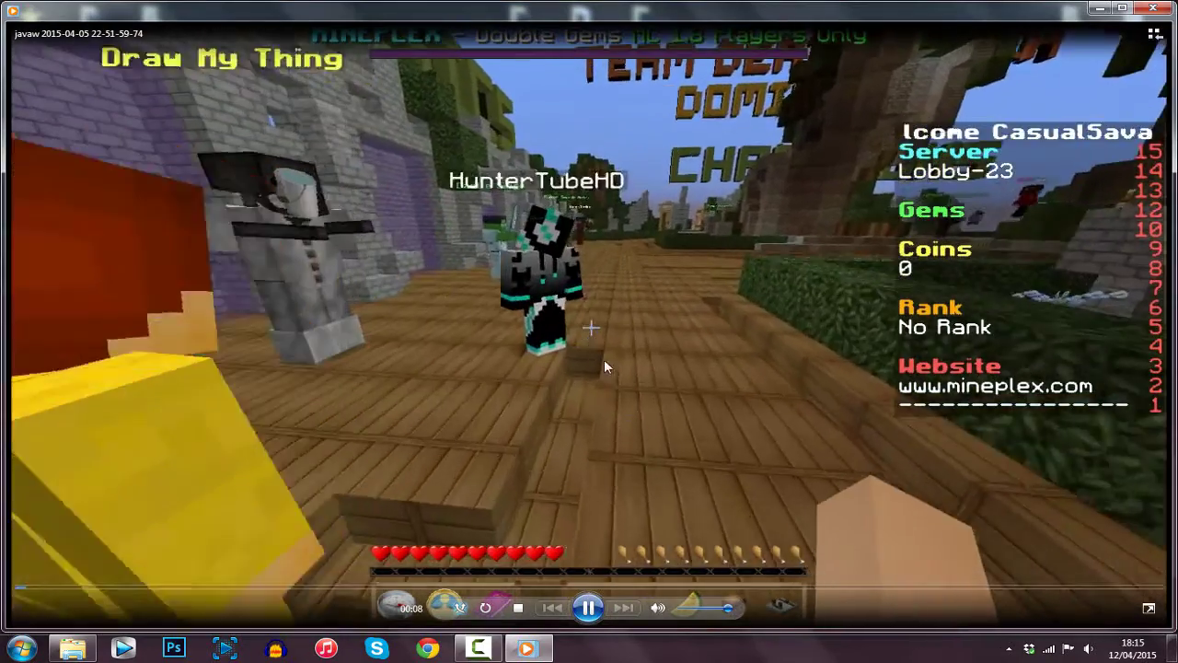
pyautogui.click(1142, 13)
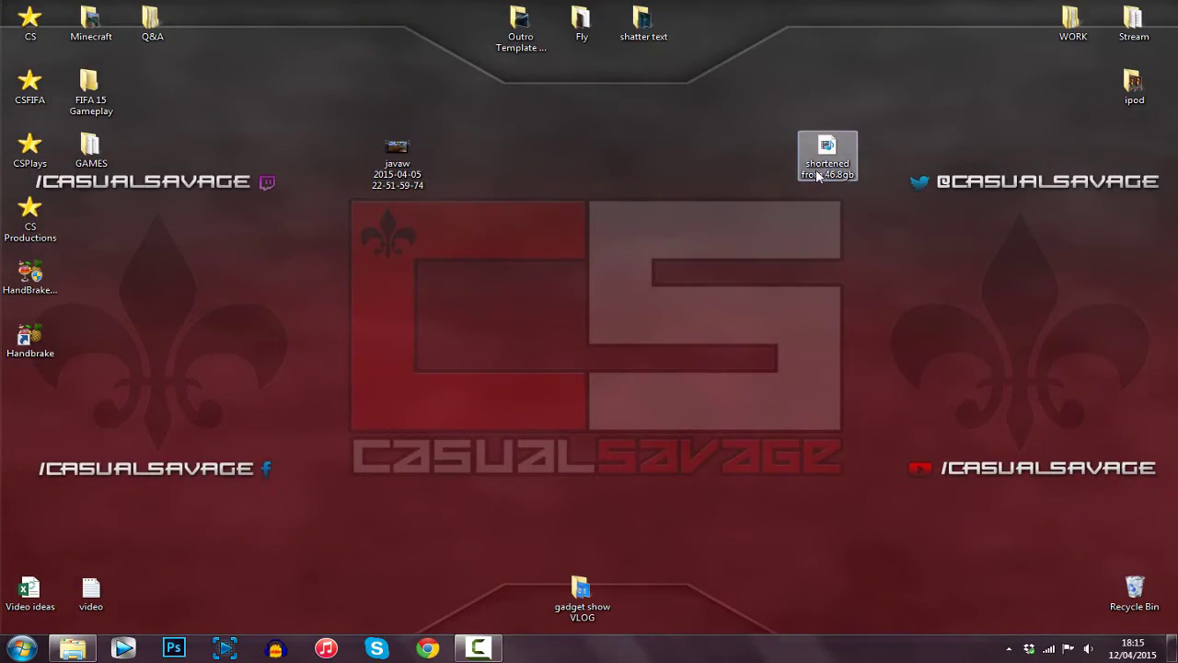
pyautogui.doubleClick(824, 159)
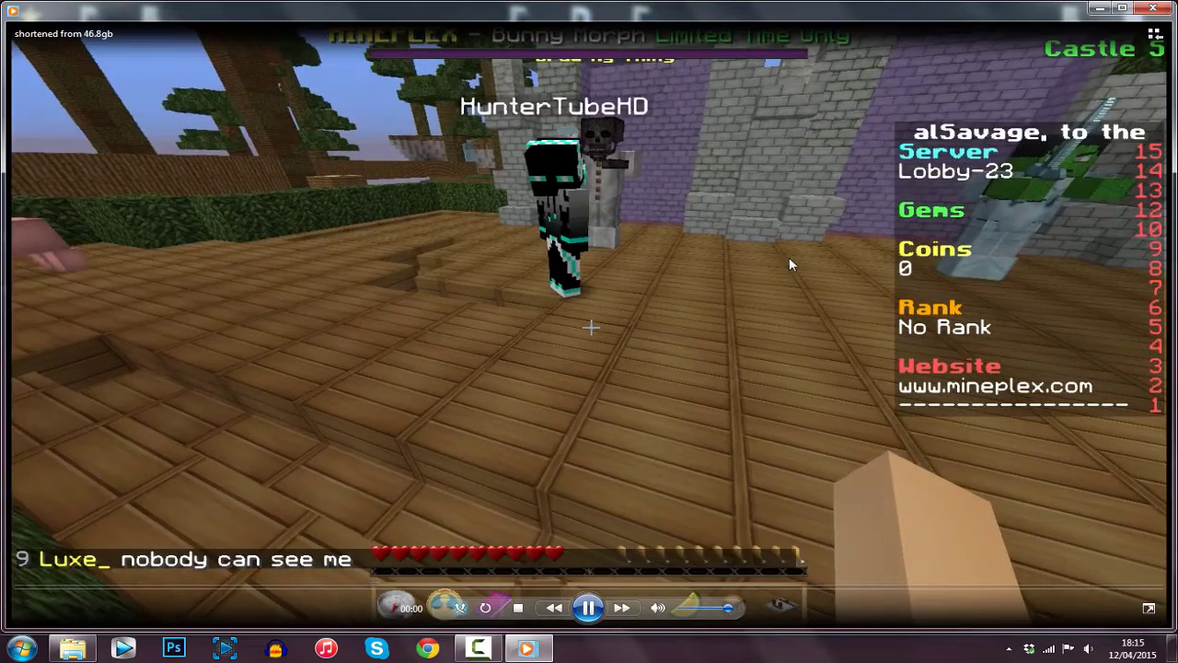